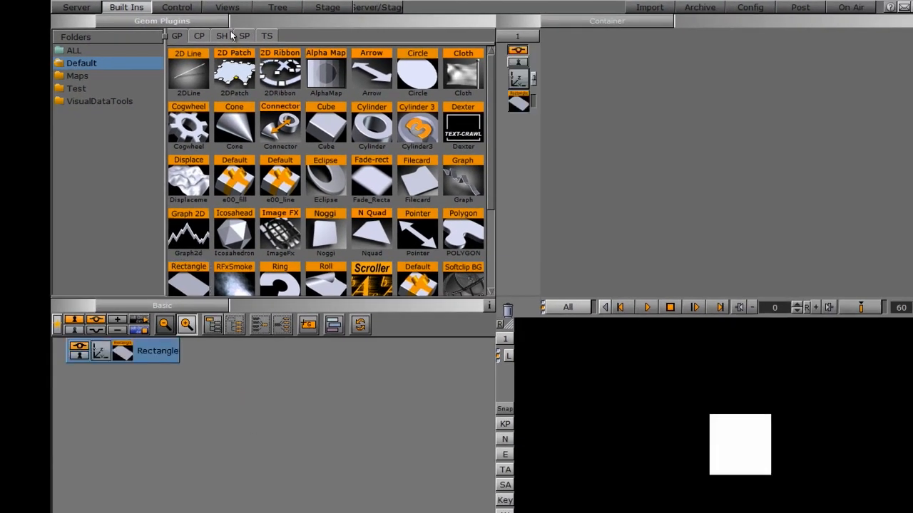
Add the Noise plugin from the container plugins' Texture folder to the Rectangle container.
left_click(203, 37)
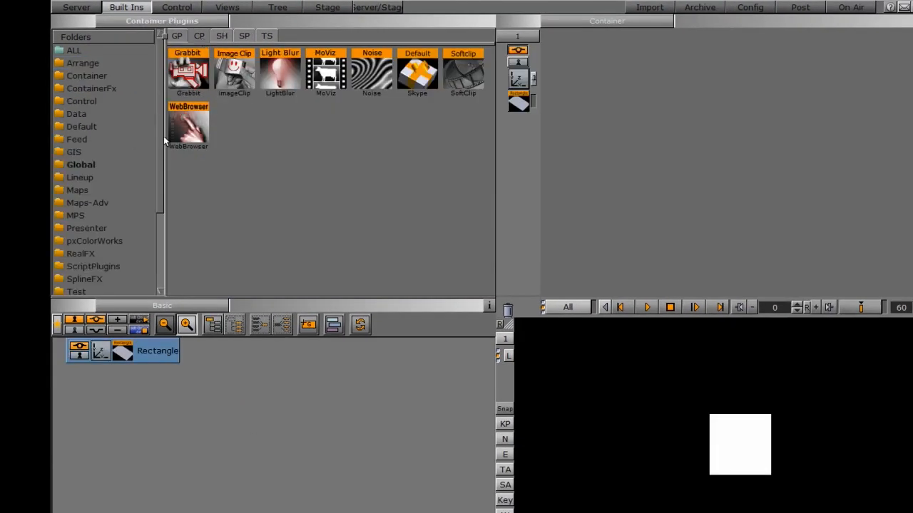
left_click_drag(162, 185, 162, 244)
left_click(81, 238)
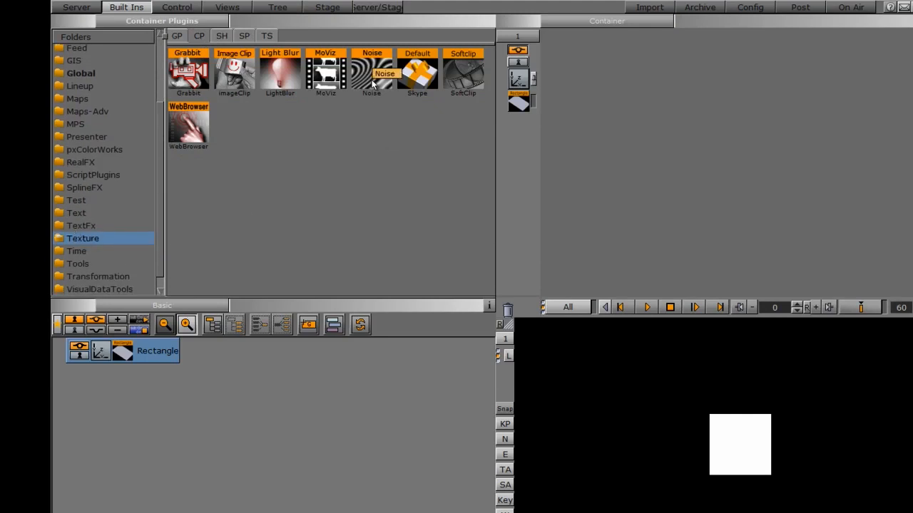
left_click_drag(369, 80, 200, 350)
Scale the Rectangle uniformly to 3.21 on all axes.
left_click(100, 353)
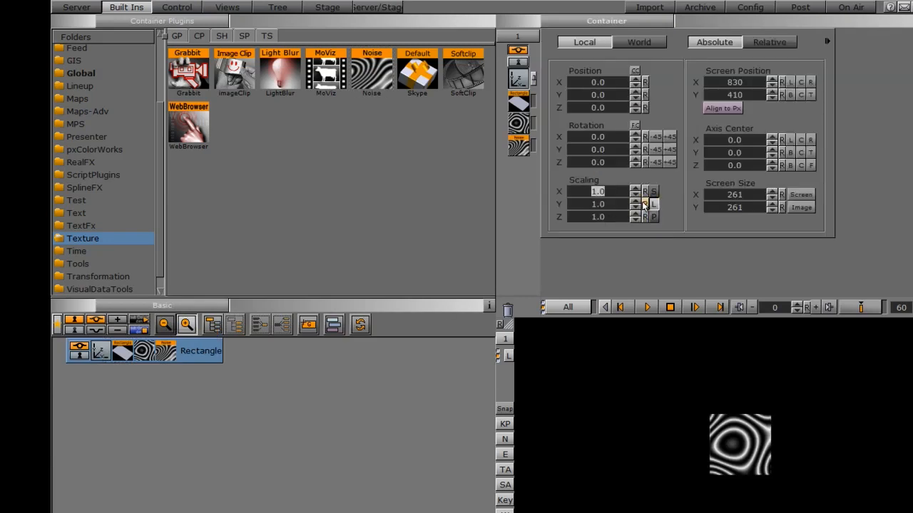
left_click_drag(614, 192, 721, 193)
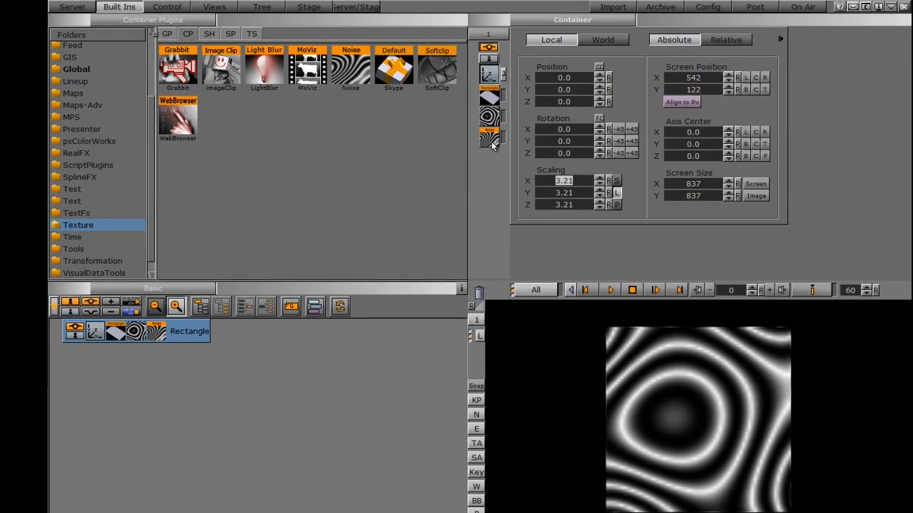
Set the Noise plugin's texture width and height to 512.
left_click(489, 139)
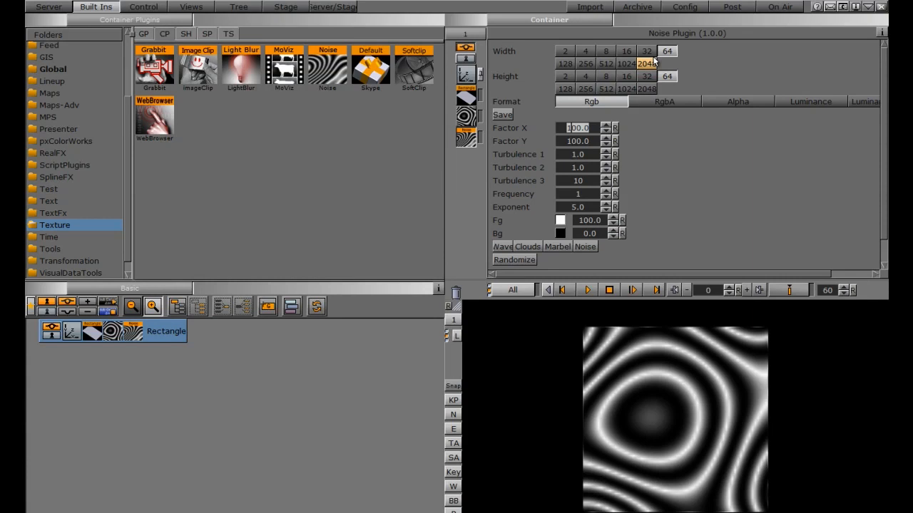
left_click(605, 63)
left_click(605, 89)
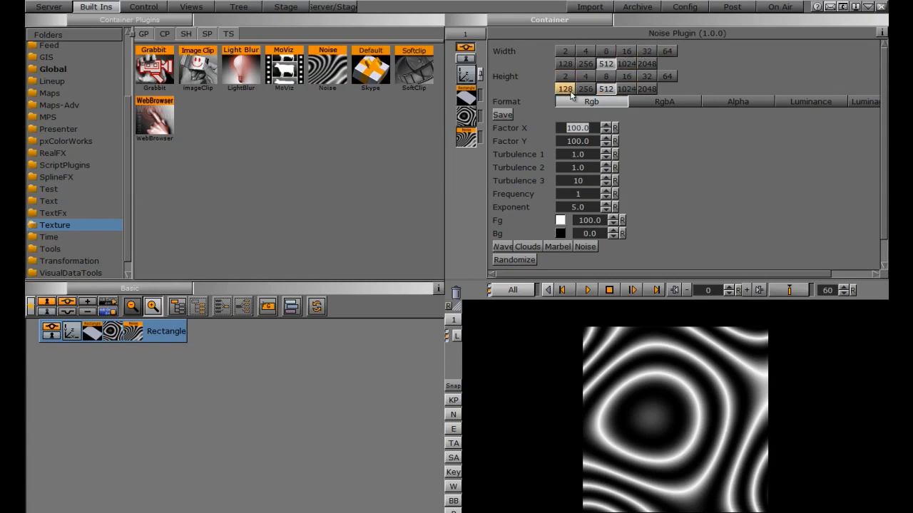
Try the noise texture in the RgbA, Alpha and luminance formats, and return it to Rgb.
left_click(659, 102)
left_click(724, 102)
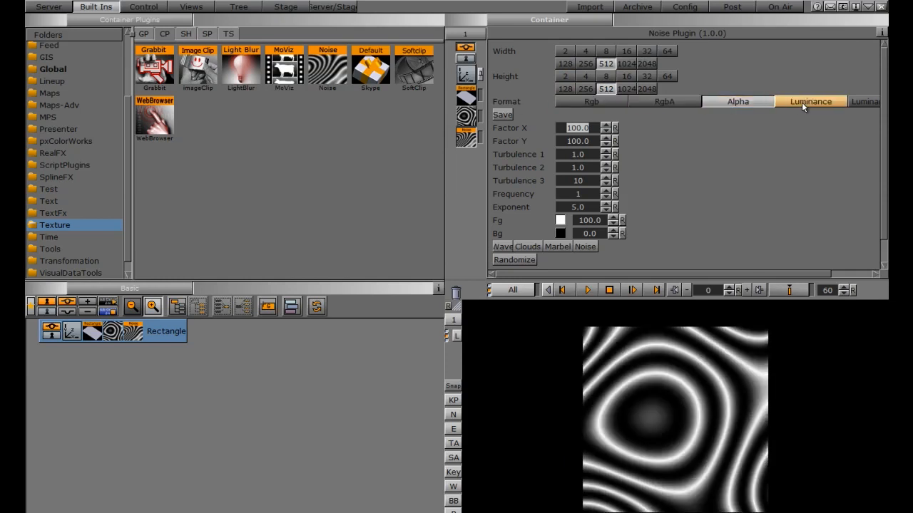
left_click(857, 100)
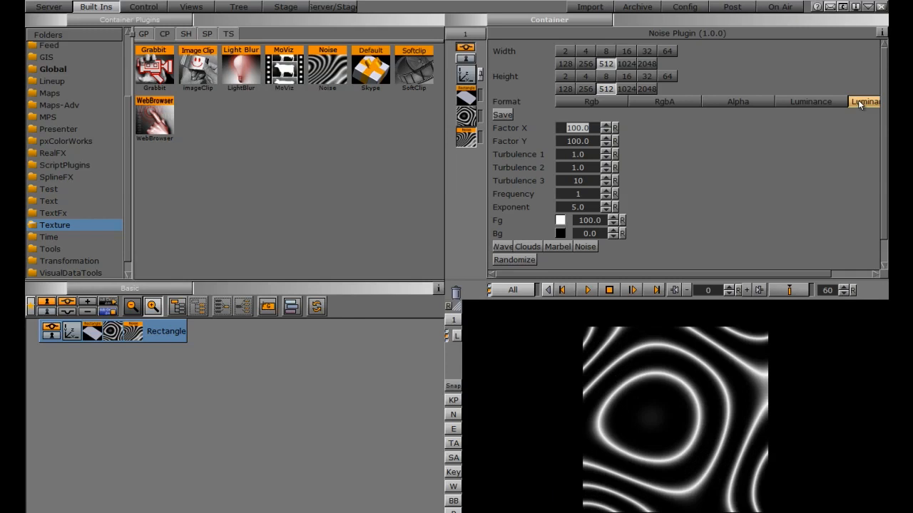
left_click(595, 103)
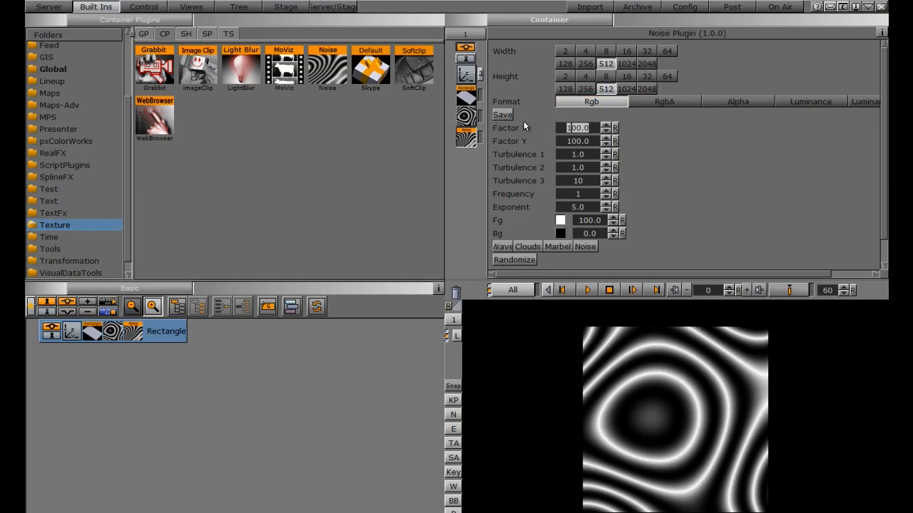
Set the noise's Factor X to 91.0, Factor Y to 90.4, Turbulence 1 to 2.9 and Turbulence 2 to 0.7.
type("107")
key("Return")
left_click_drag(653, 129, 547, 113)
mouse_move(564, 143)
left_mouse_down()
mouse_move(862, 158)
mouse_move(530, 145)
mouse_move(584, 156)
mouse_move(573, 161)
mouse_move(586, 167)
mouse_move(559, 169)
mouse_move(567, 171)
left_mouse_up()
Set Turbulence 3 to 47, try a Frequency of 6 and reset it, and set the Exponent to 6.7.
mouse_move(572, 183)
left_mouse_down()
mouse_move(591, 177)
mouse_move(572, 195)
mouse_move(615, 190)
mouse_move(582, 194)
left_mouse_up()
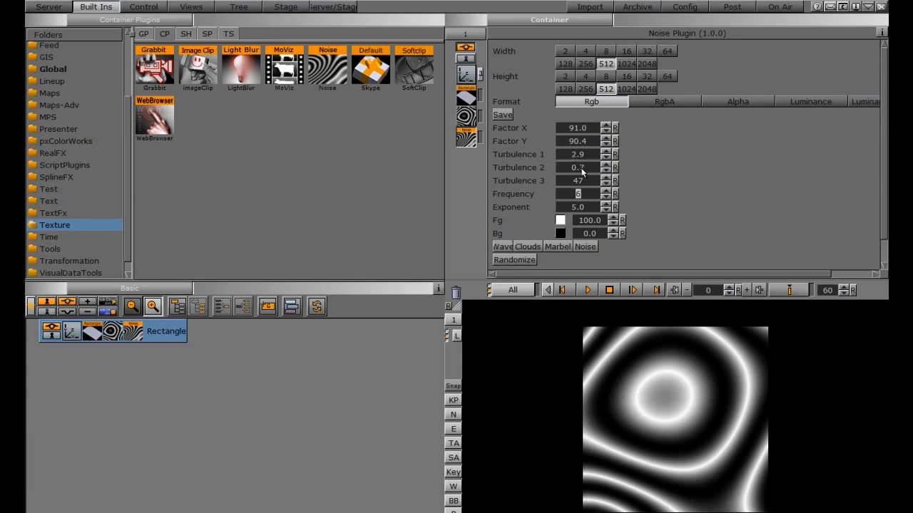
left_click(615, 196)
mouse_move(572, 207)
left_mouse_down()
mouse_move(601, 207)
mouse_move(576, 210)
left_mouse_up()
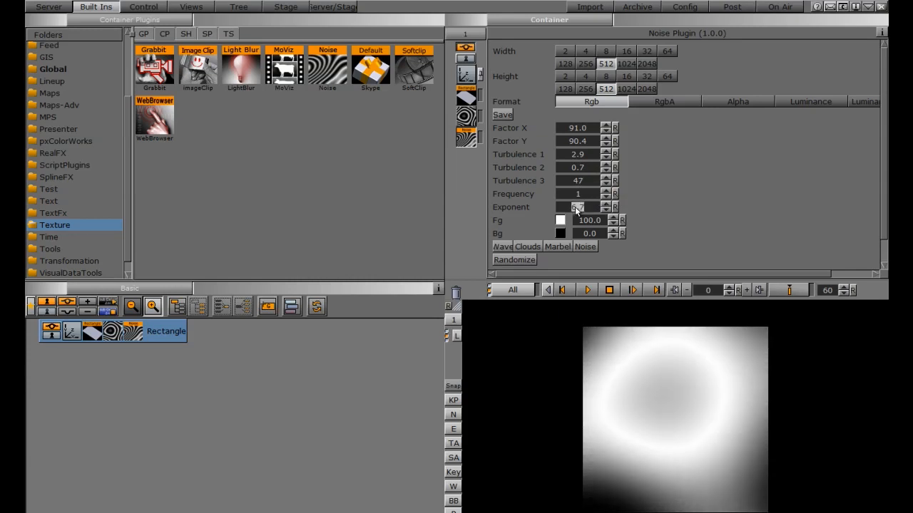
Try a cyan noise foreground with red at 20, and bring the red back up to a near-white colour.
left_click(561, 220)
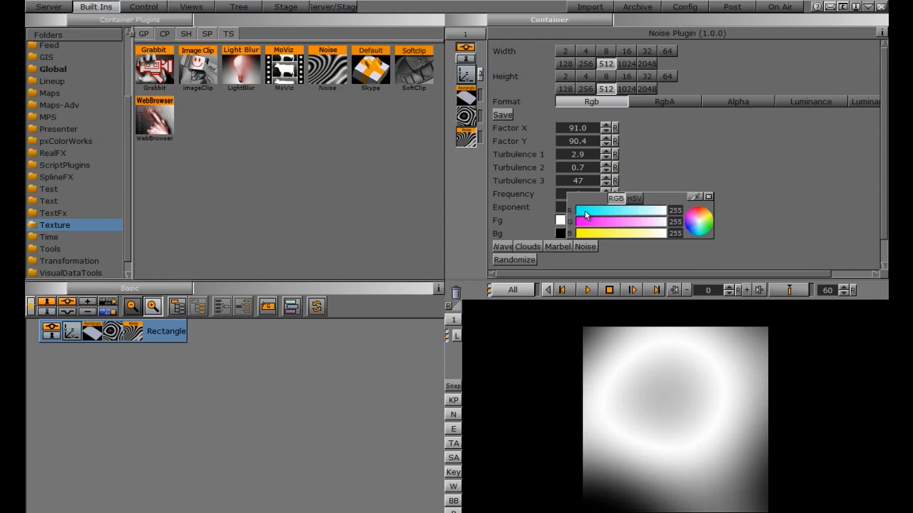
left_click_drag(586, 216, 582, 215)
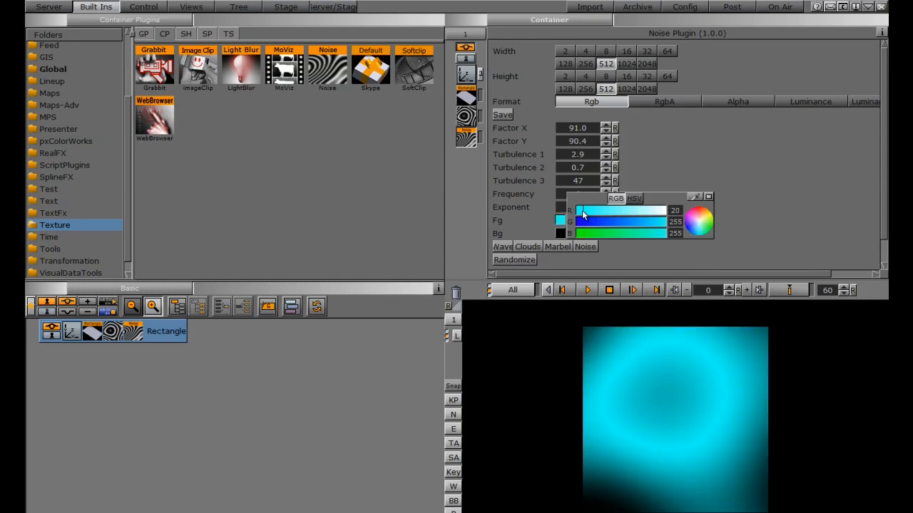
left_click(663, 212)
left_click(708, 196)
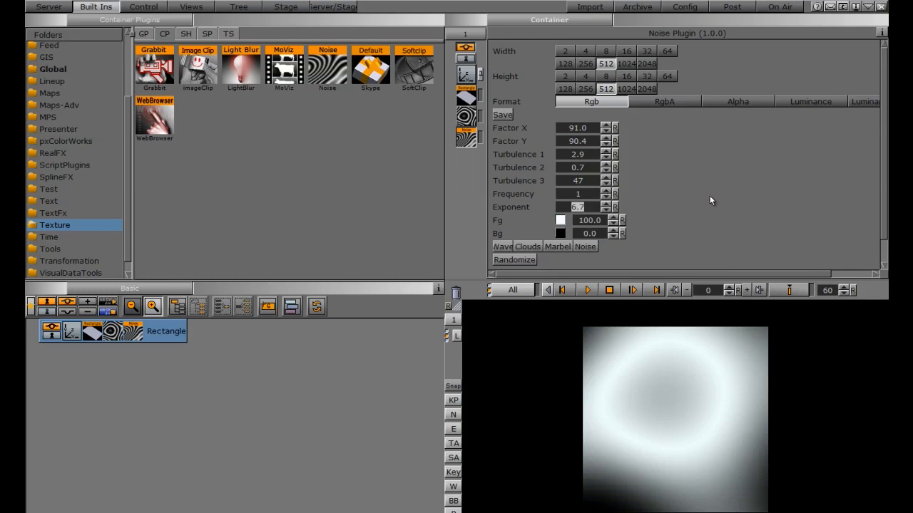
Try the Wave and Clouds presets, set Factor X to 89.6 and Factor Y to 94.1, and try the Marbel and Noise presets.
left_click(502, 248)
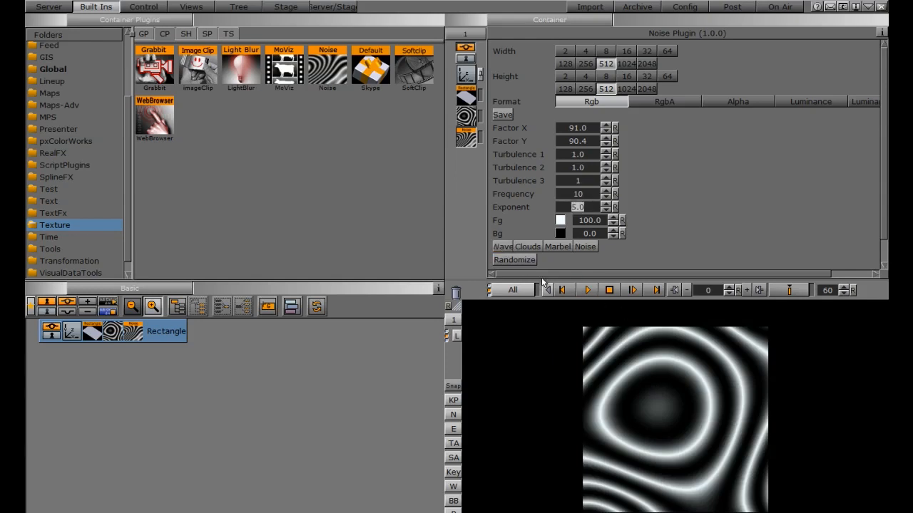
left_click(527, 246)
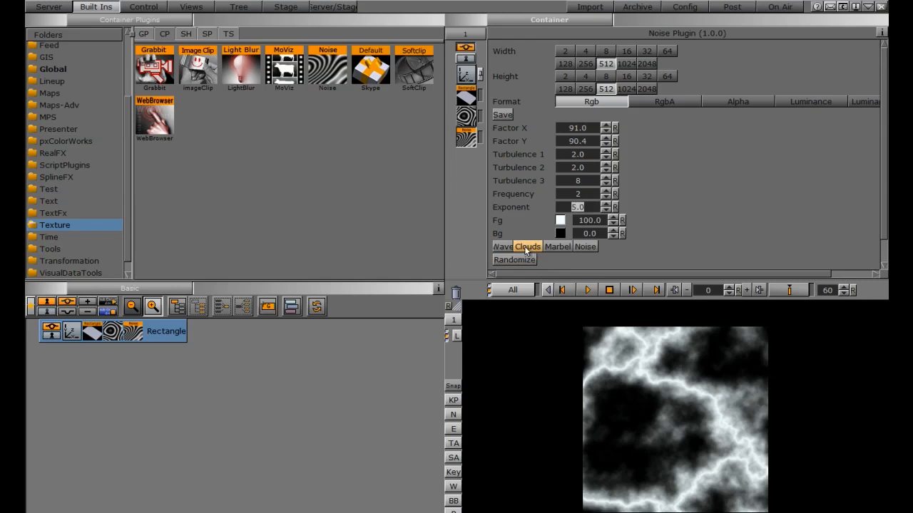
mouse_move(588, 128)
left_mouse_down()
mouse_move(567, 128)
mouse_move(592, 142)
left_mouse_up()
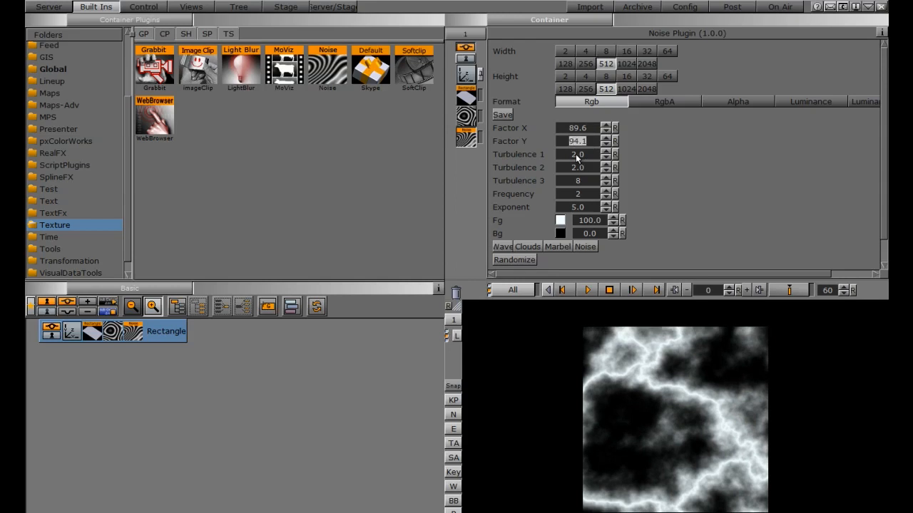
left_click(556, 245)
left_click(584, 246)
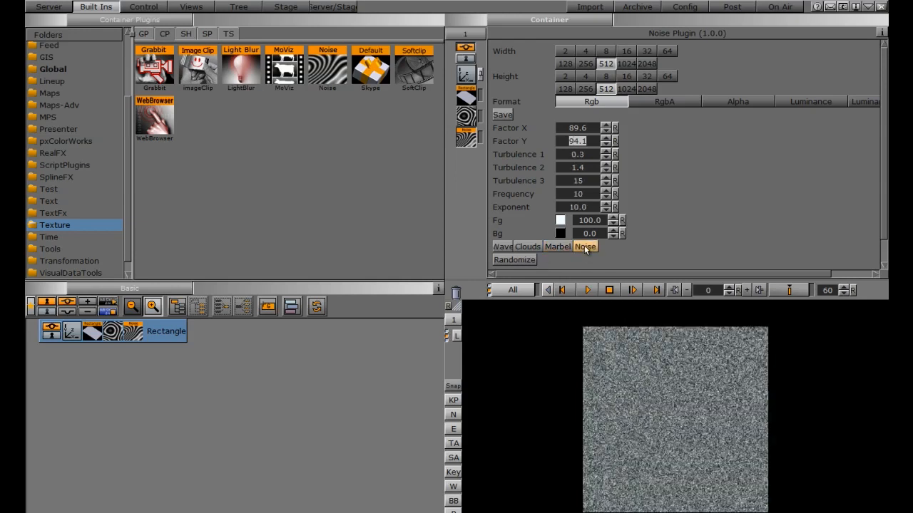
Randomize the noise pattern and apply the Wave preset.
left_click(510, 259)
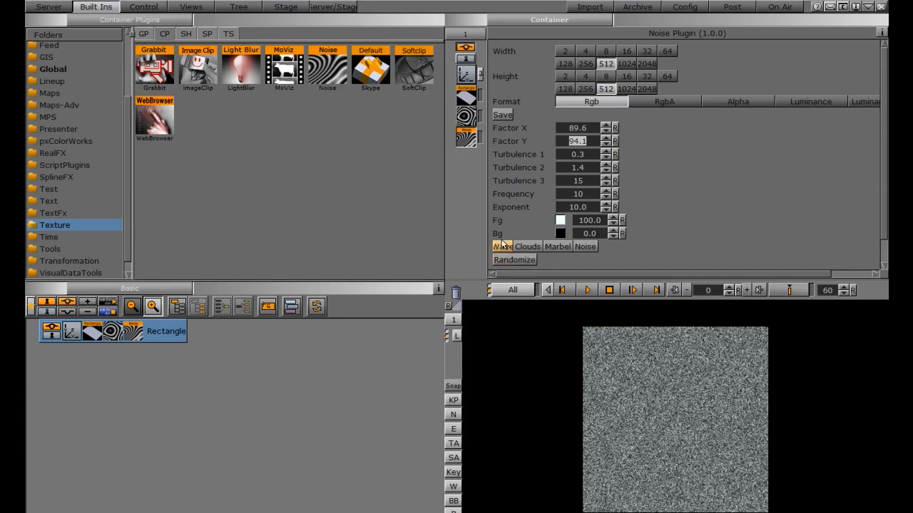
left_click(503, 247)
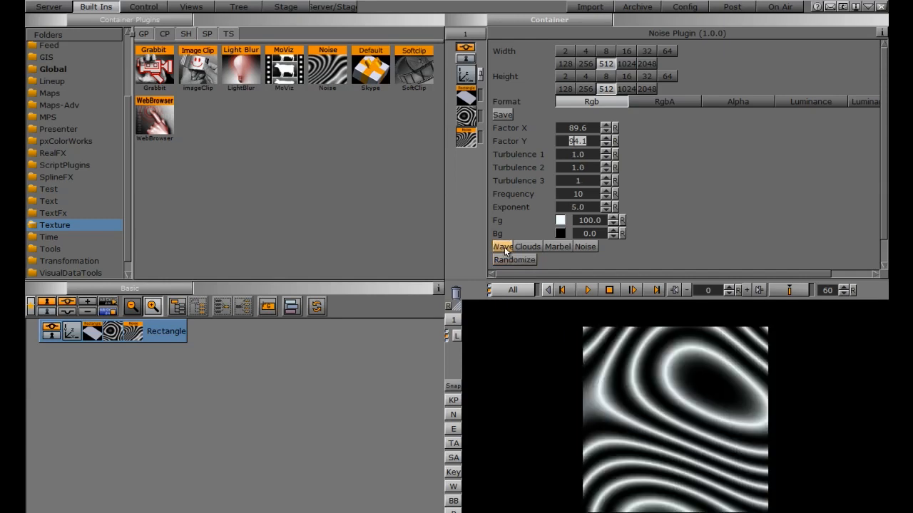
Reset the noise parameters to Factor X and Y 100.0, Turbulence 3 10 and Frequency 1, and set Turbulence 1 to 2.2.
left_click_drag(575, 129, 619, 129)
left_click(615, 128)
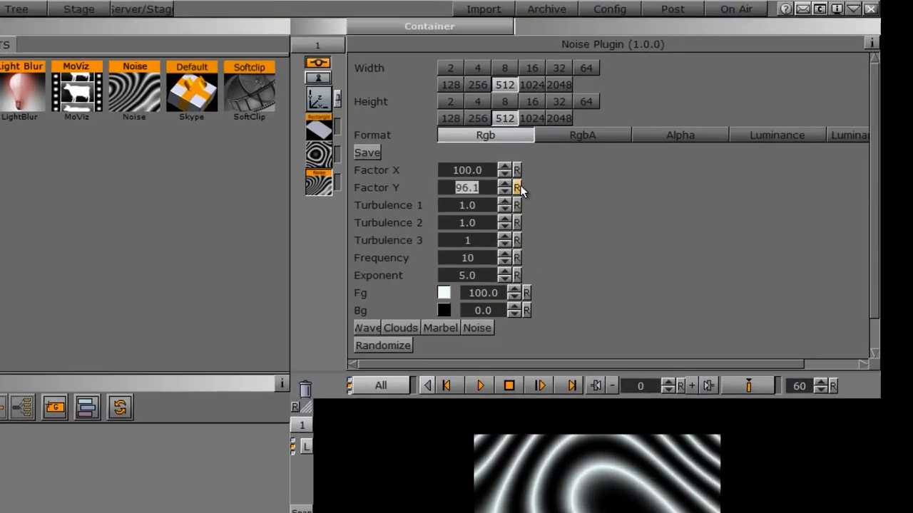
left_click(614, 141)
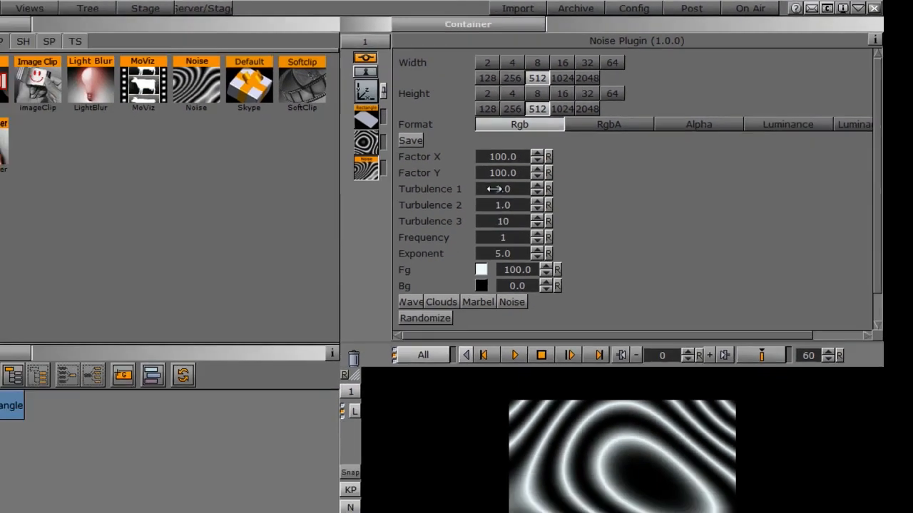
left_click_drag(413, 224, 424, 224)
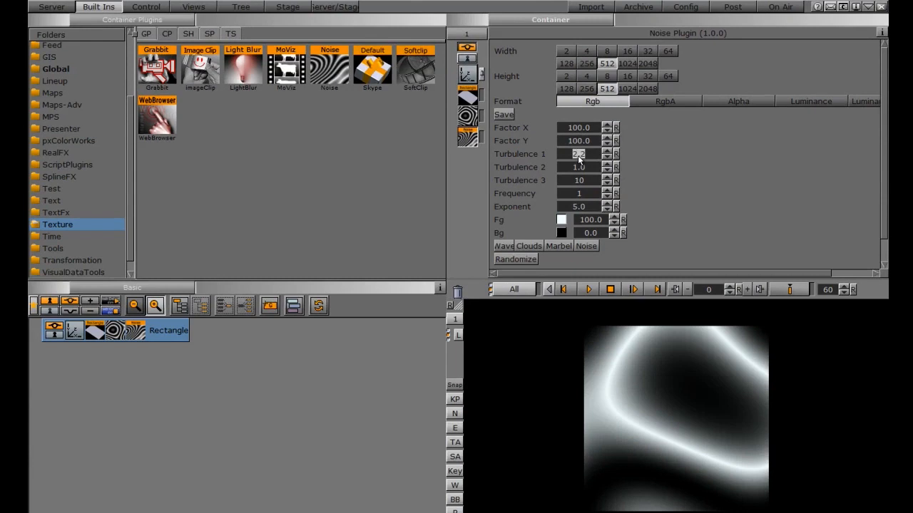
Add the Key function to the Rectangle container and toggle the key view on and off.
left_click(32, 303)
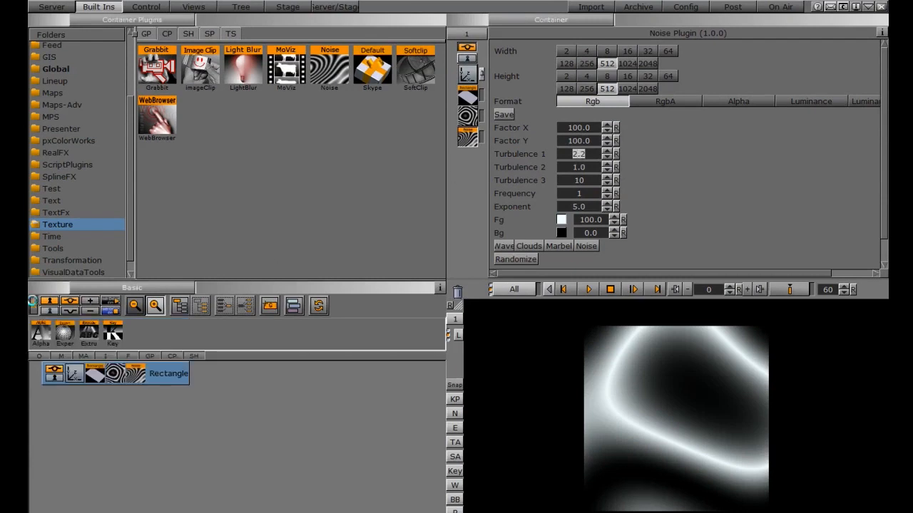
left_click_drag(114, 334, 158, 381)
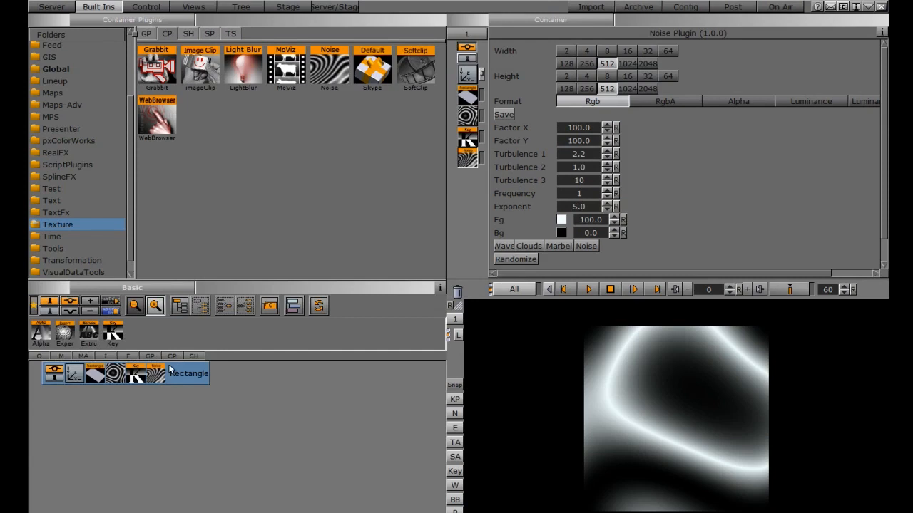
left_click(452, 471)
left_click(453, 471)
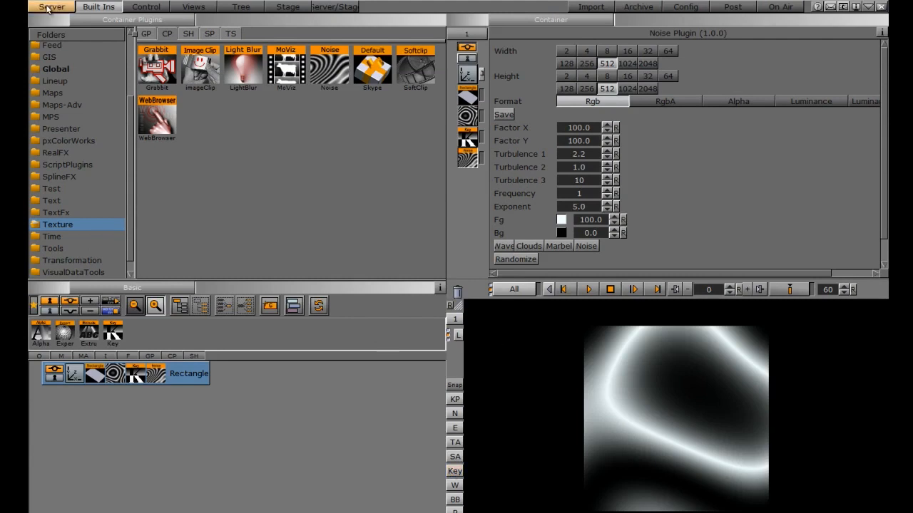
Save a 1920 by 1080 RGBA snapshot of the scene as NOISE_REFLECT in the server's IMG folder.
left_click(51, 7)
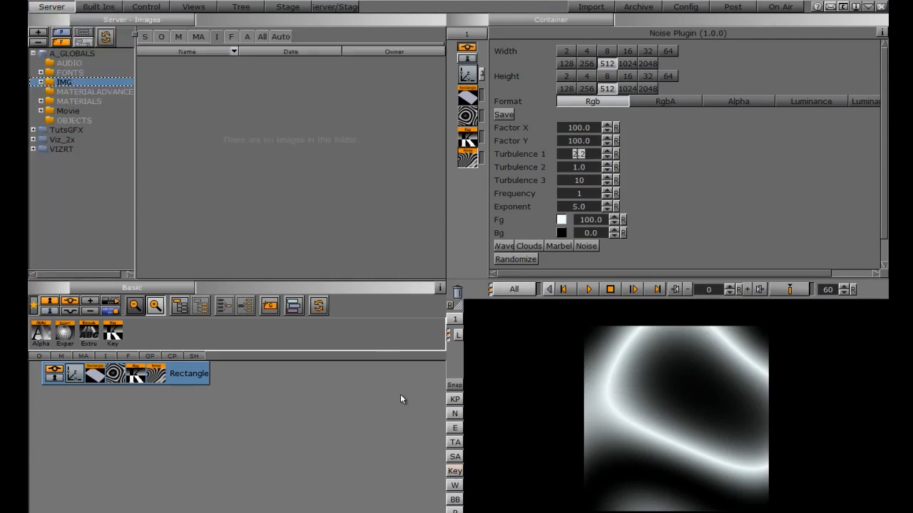
left_click(455, 386)
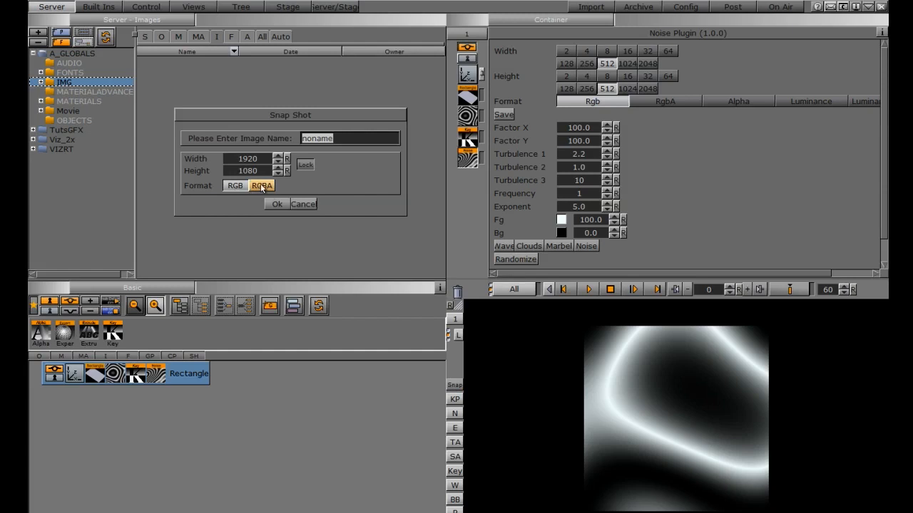
left_click(262, 186)
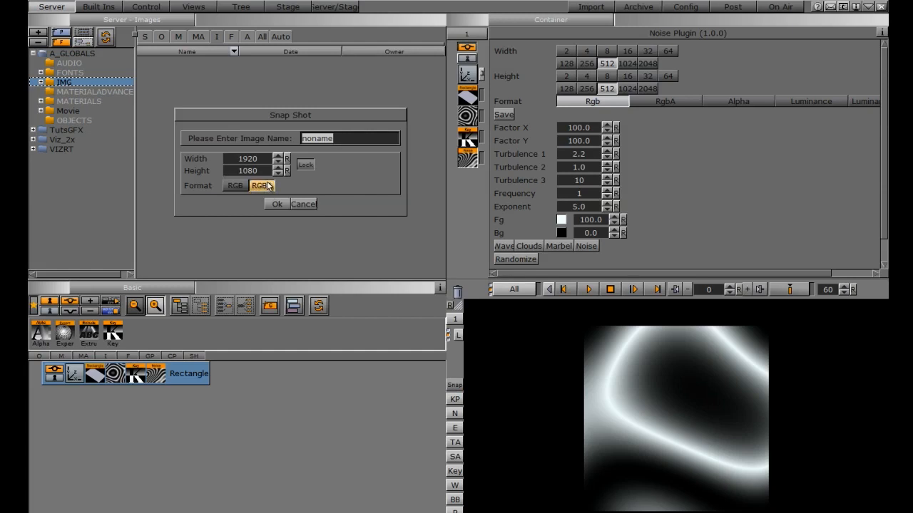
type("NOIS")
key("BackSpace")
type("ISE_REFLECT")
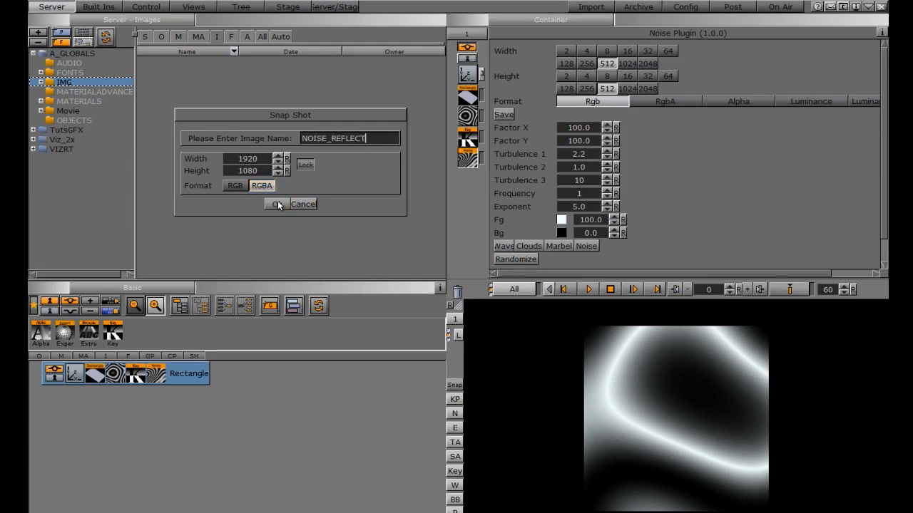
left_click(276, 204)
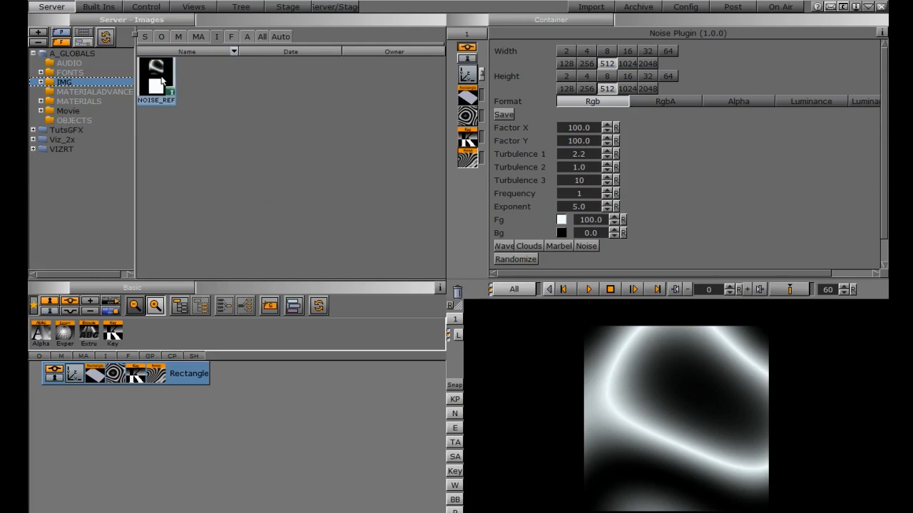
Open the NOISE_REFLECT image for editing and scale it to 40 %, and again to 80 %.
double_click(159, 73)
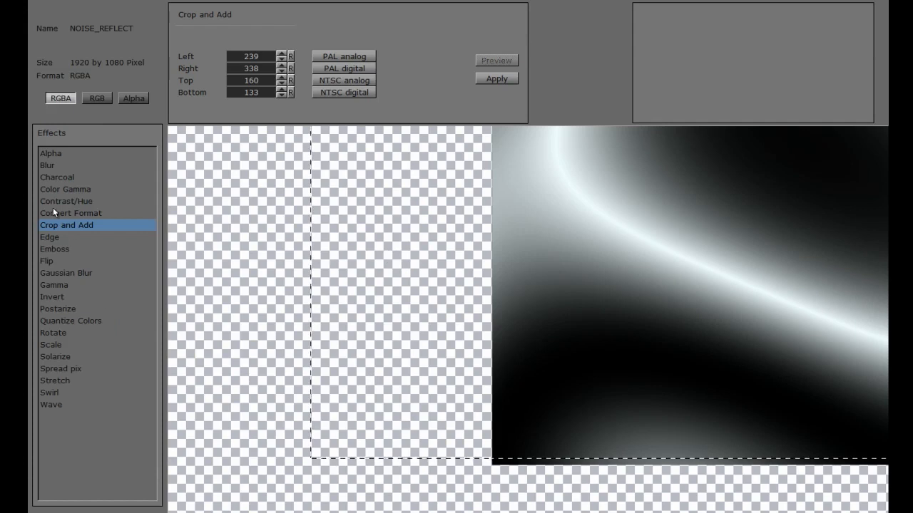
left_click(55, 345)
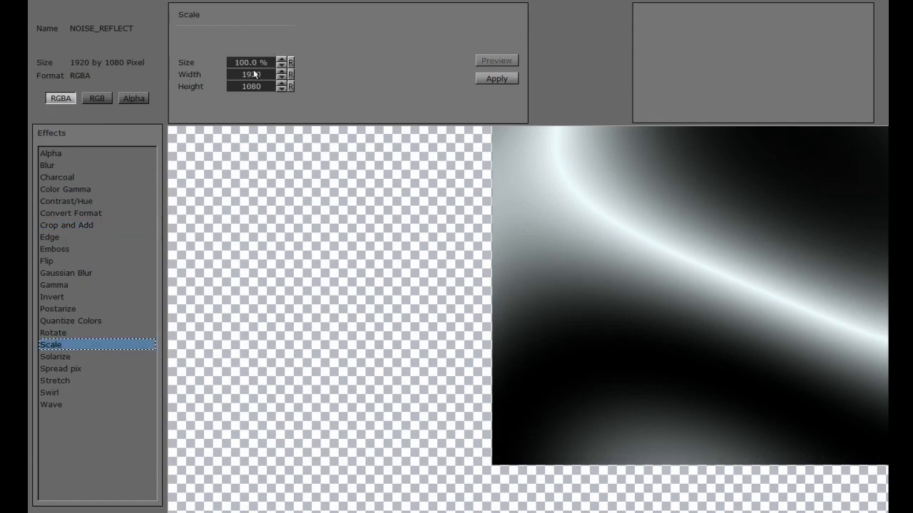
type("40")
key("Return")
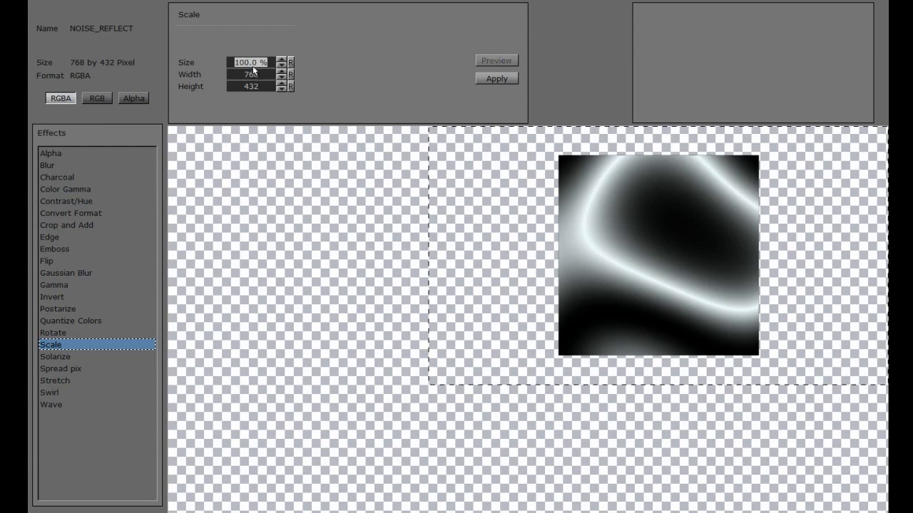
type("80")
key("Return")
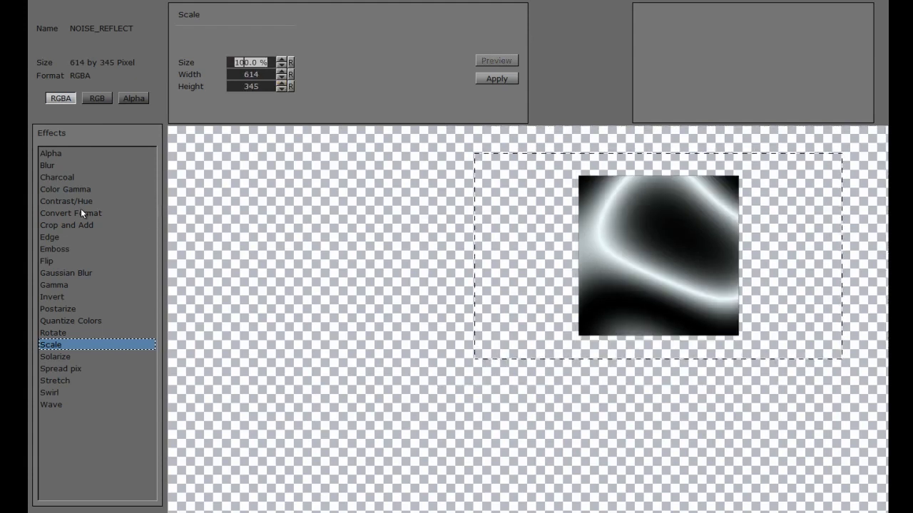
Crop the NOISE_REFLECT image tightly around the noise square with margins Left 174, Right 171, Top 36 and Bottom 40.
left_click(69, 226)
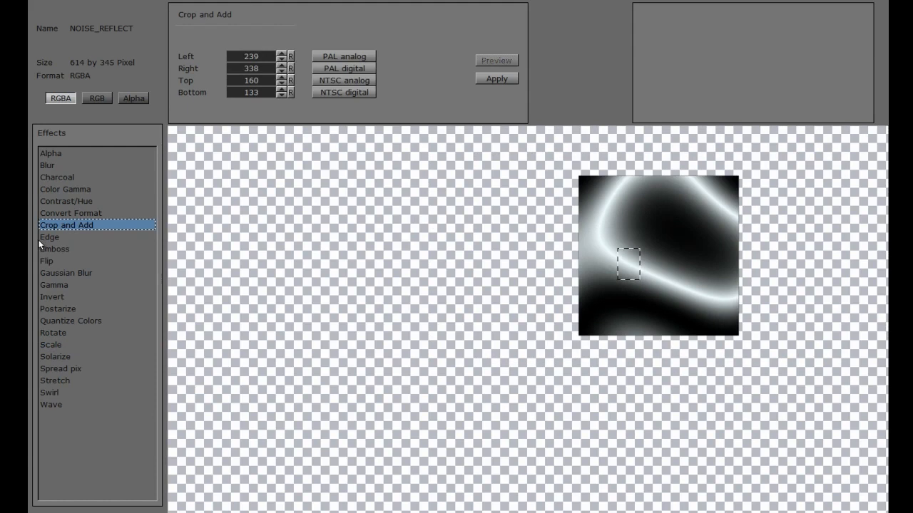
left_click_drag(259, 57, 228, 57)
left_click_drag(598, 265, 580, 267)
left_click_drag(640, 263, 726, 257)
left_click_drag(741, 257, 742, 255)
left_click_drag(663, 248, 662, 191)
left_click_drag(654, 280, 654, 334)
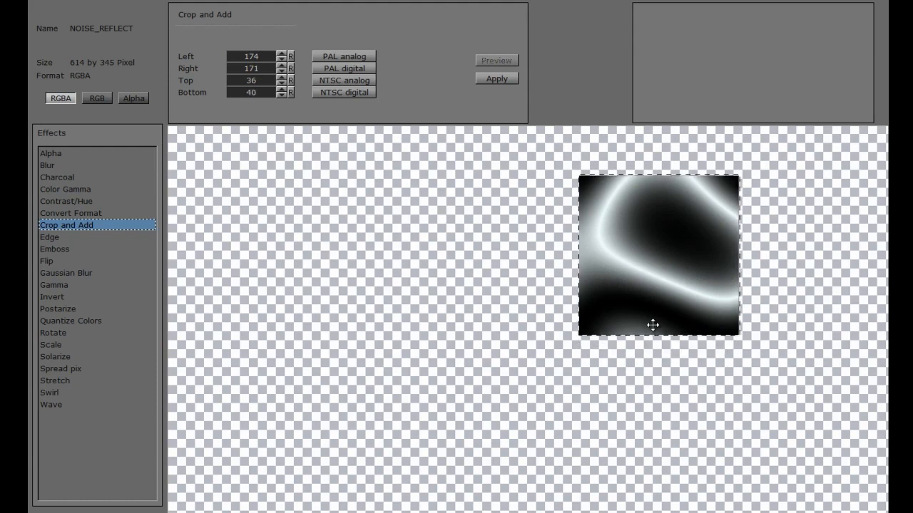
left_click(495, 78)
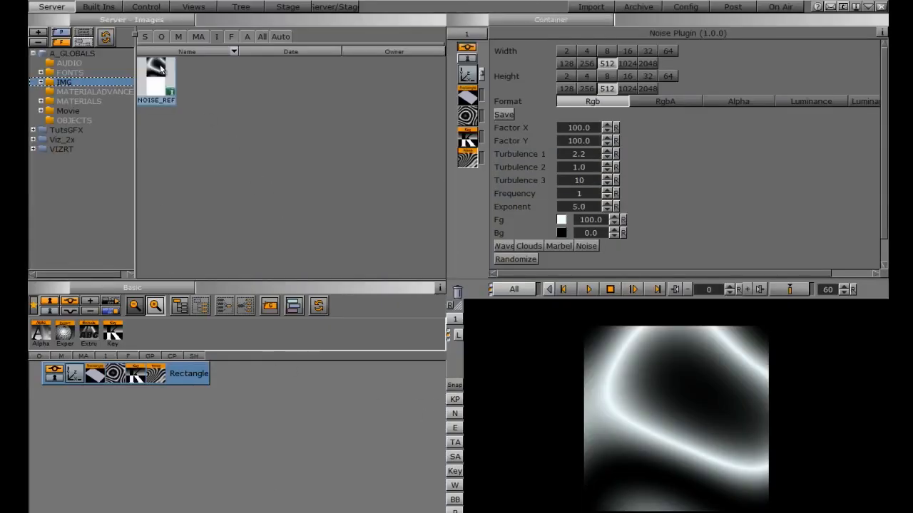
Delete the Rectangle container from the scene and add a Cube geometry in its place.
left_click_drag(201, 372, 457, 293)
left_click(113, 10)
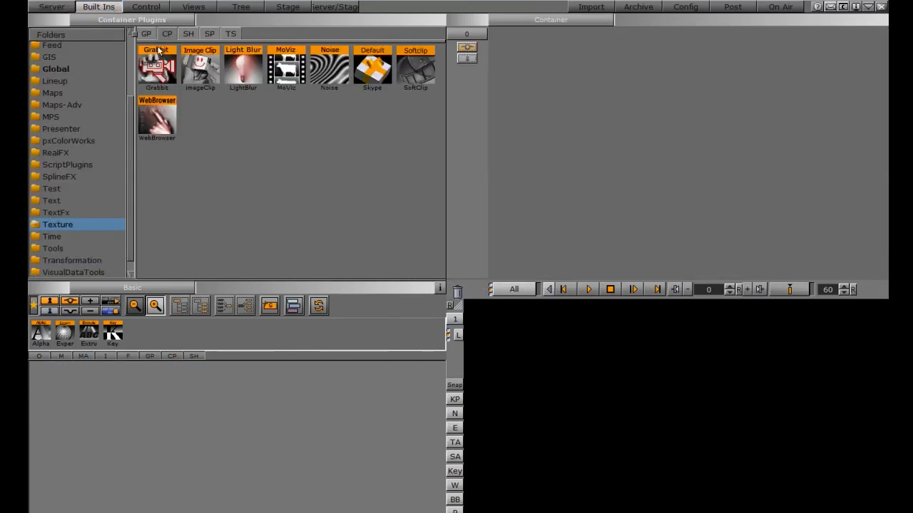
left_click(146, 35)
mouse_move(440, 130)
left_mouse_down()
mouse_move(439, 216)
mouse_move(439, 114)
left_mouse_up()
left_click_drag(293, 101, 160, 431)
Apply the NOISE_REFLECT image to the Cube container and set its texture mapping to Reflection.
left_click(52, 7)
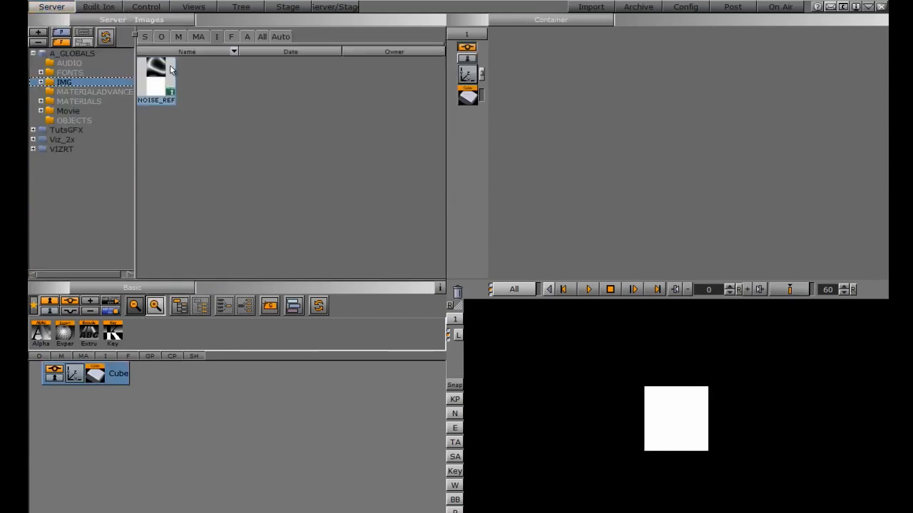
left_click_drag(157, 77, 97, 389)
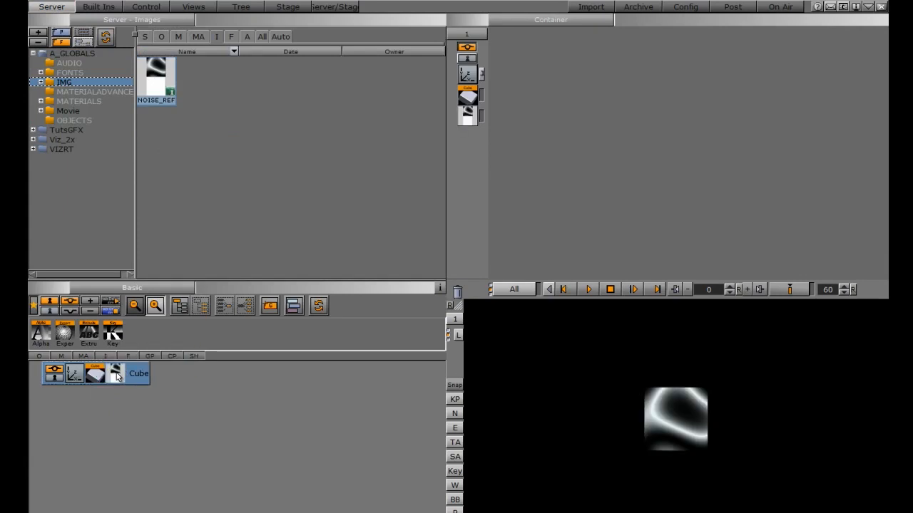
left_click(116, 375)
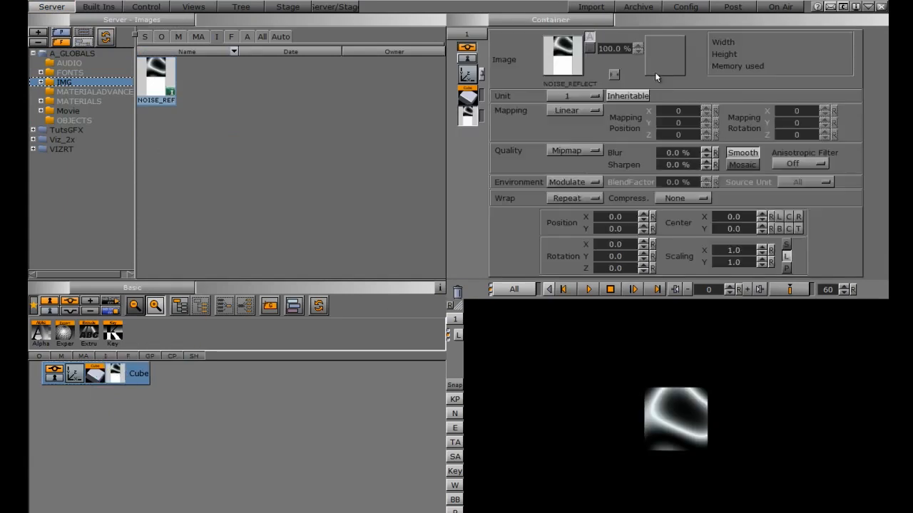
left_click(564, 111)
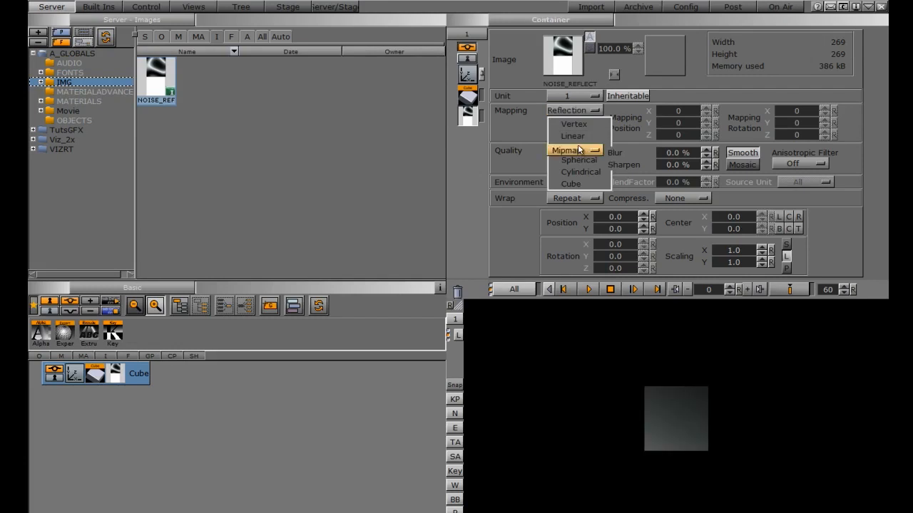
left_click(577, 149)
Scale the cube proportionally to 2.12 and set its rotation to X 203.0 and Y -49.0.
left_click(466, 72)
left_click_drag(527, 181, 656, 129)
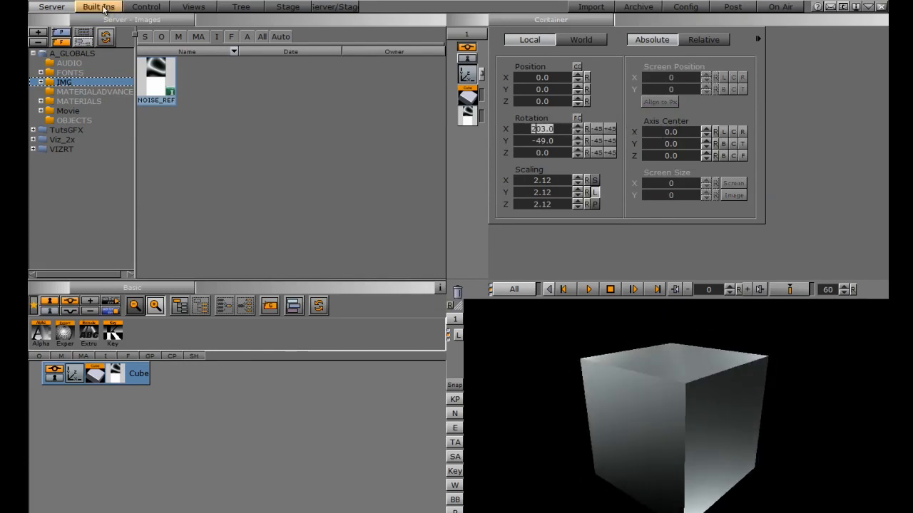
Add a Rectangle geometry to an empty scene and apply the Noise texture plugin to it.
left_click(99, 6)
left_click(328, 68)
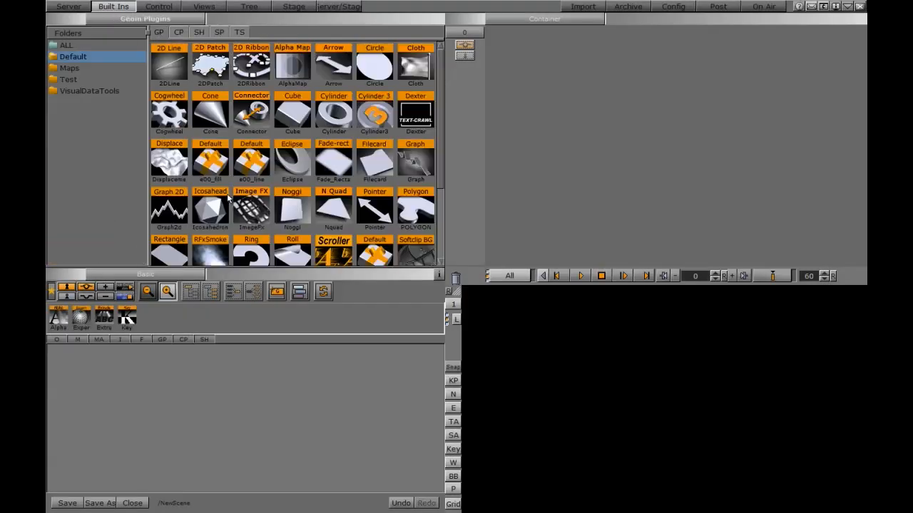
left_click_drag(159, 249, 114, 391)
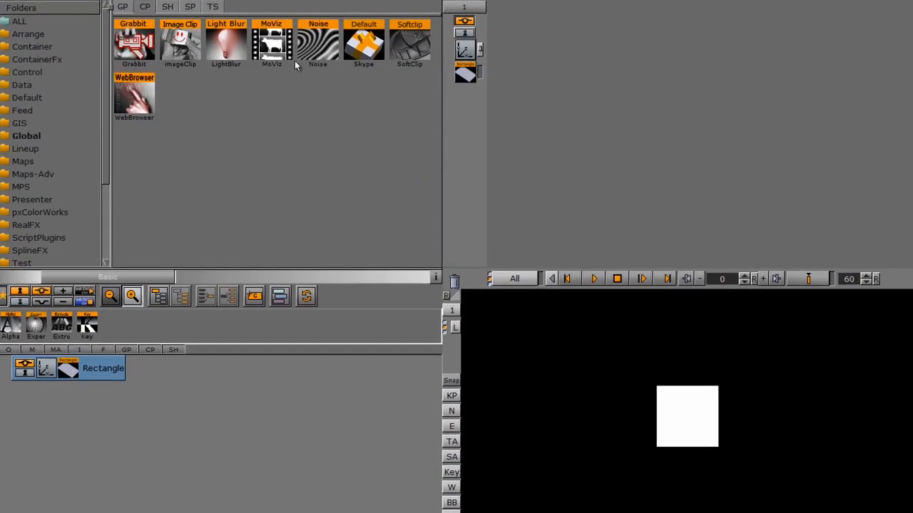
left_click_drag(326, 75, 100, 369)
left_click(105, 370)
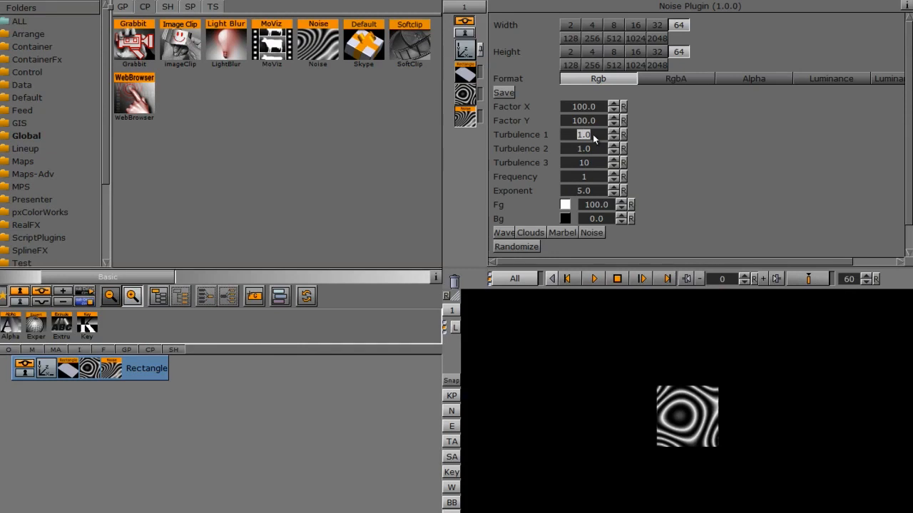
Switch the rectangle's texture to the Noise preset and scale the rectangle proportionally to 3.3.
left_click(591, 233)
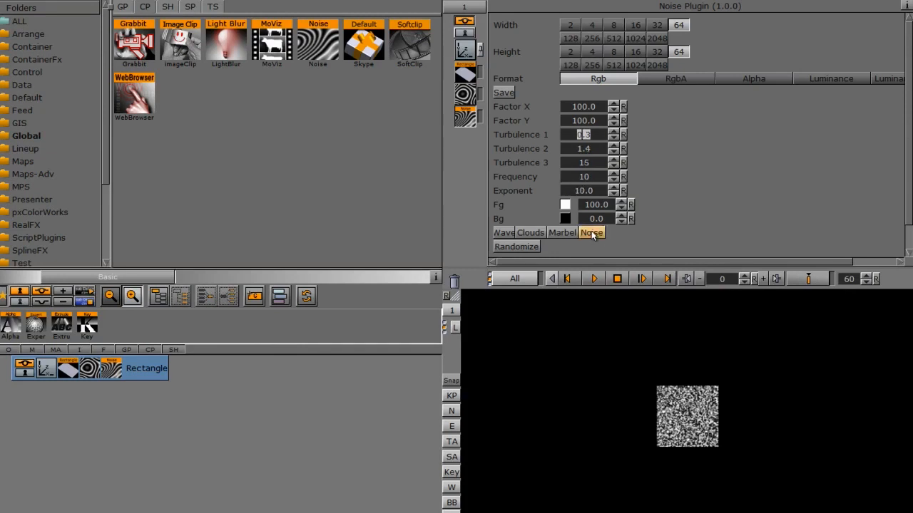
left_click(464, 49)
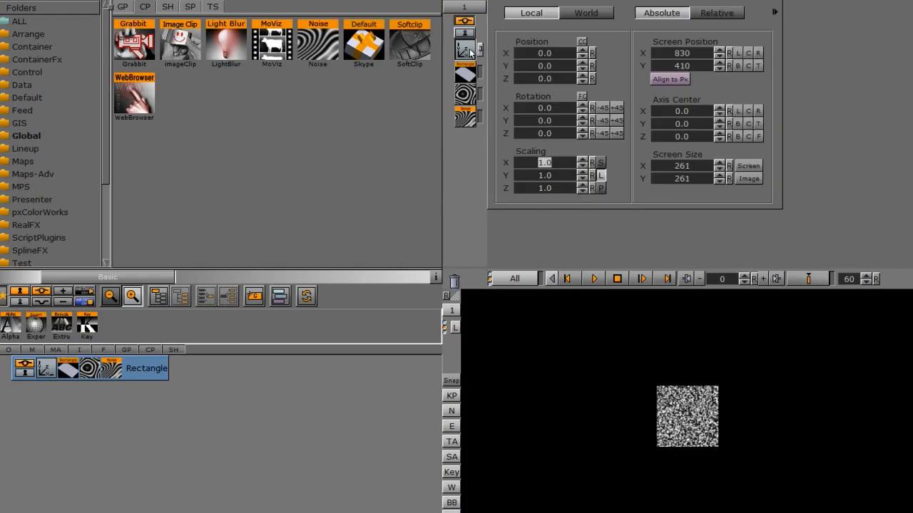
left_click_drag(531, 162, 544, 163)
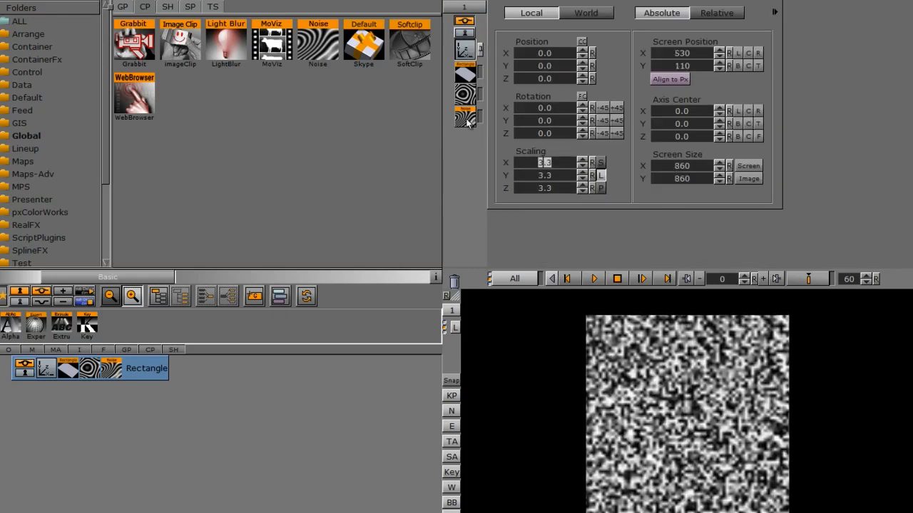
Keyframe the noise with Turbulence 1 at 1.1, Turbulence 2 at 1.7 and Turbulence 3 at 17 on frame 60, and play the animation.
left_click(464, 118)
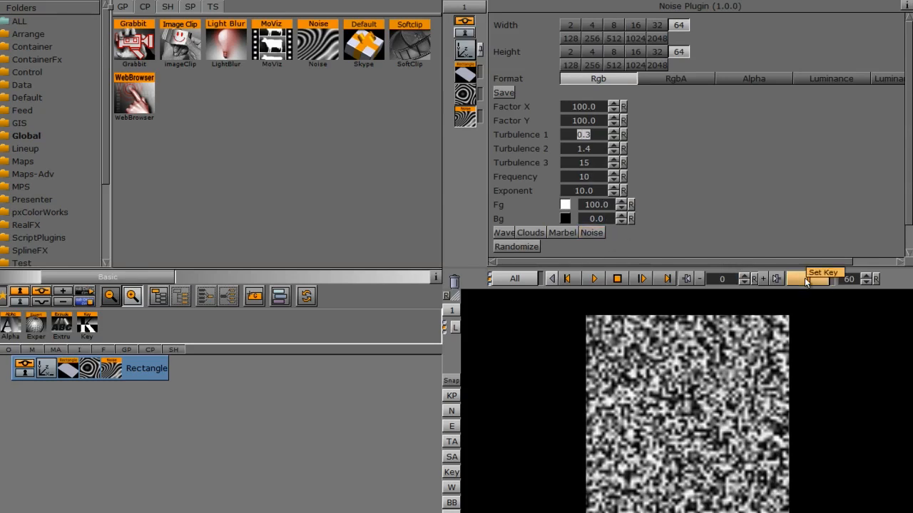
left_click_drag(576, 136, 580, 164)
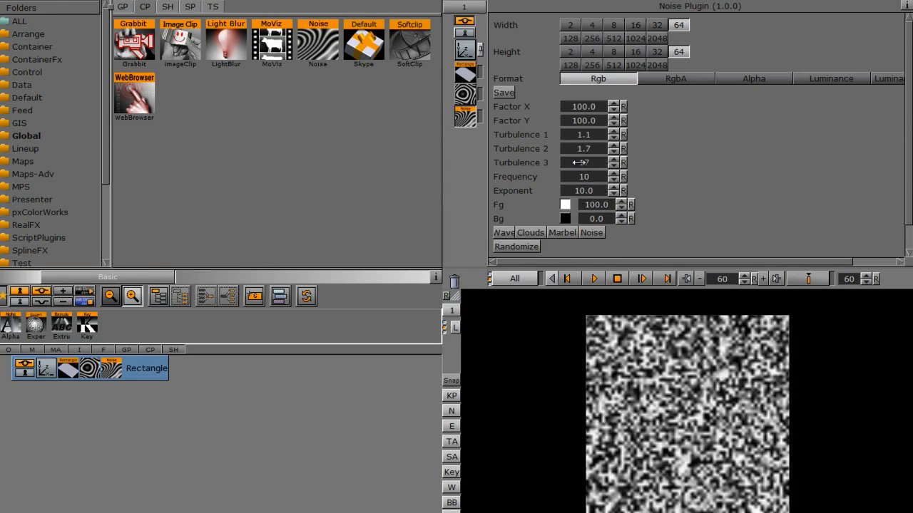
left_click(807, 279)
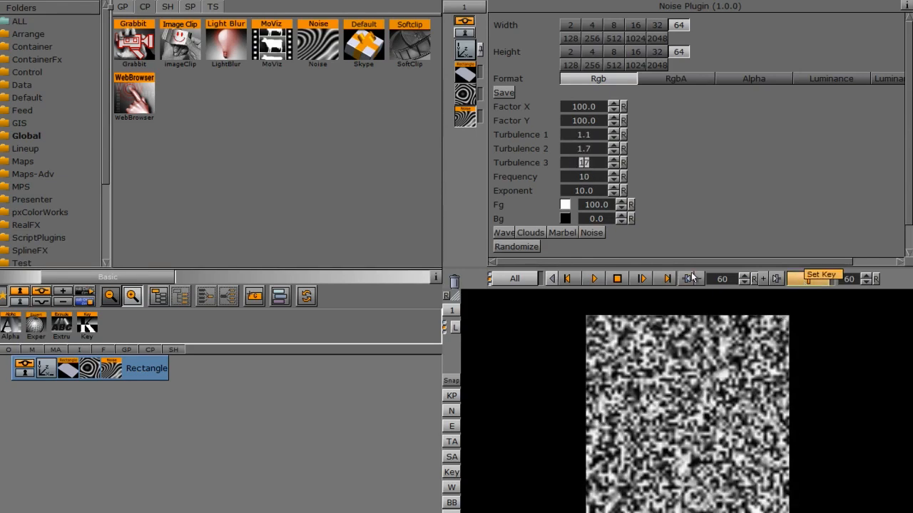
left_click(596, 279)
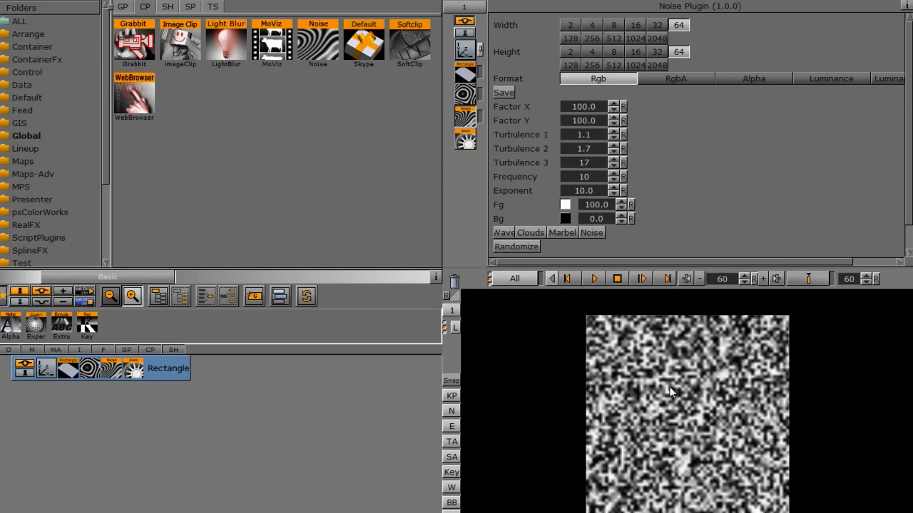
Try other presets on the rectangle's noise texture, ending with Marbel.
left_click(519, 232)
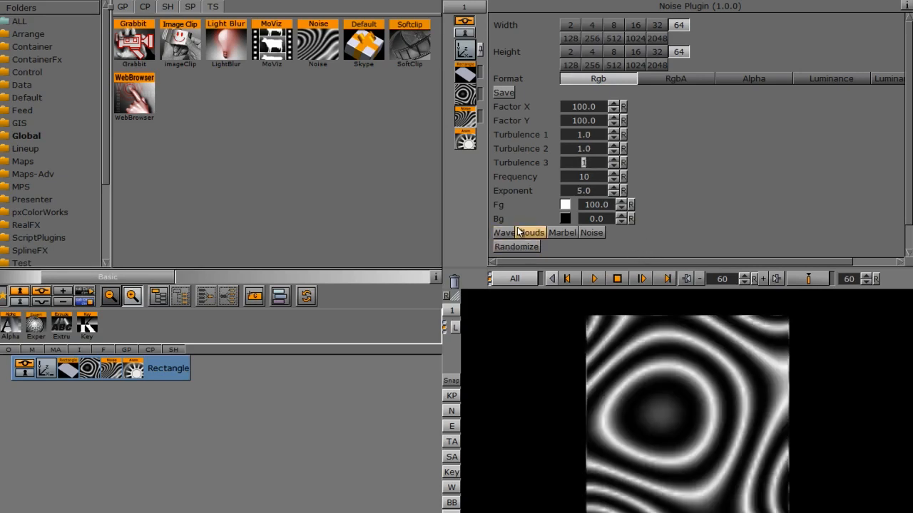
left_click(553, 233)
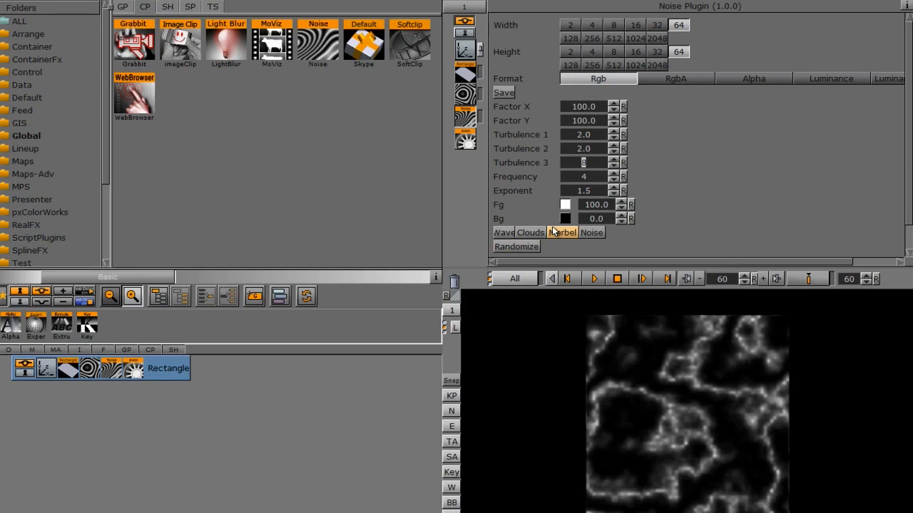